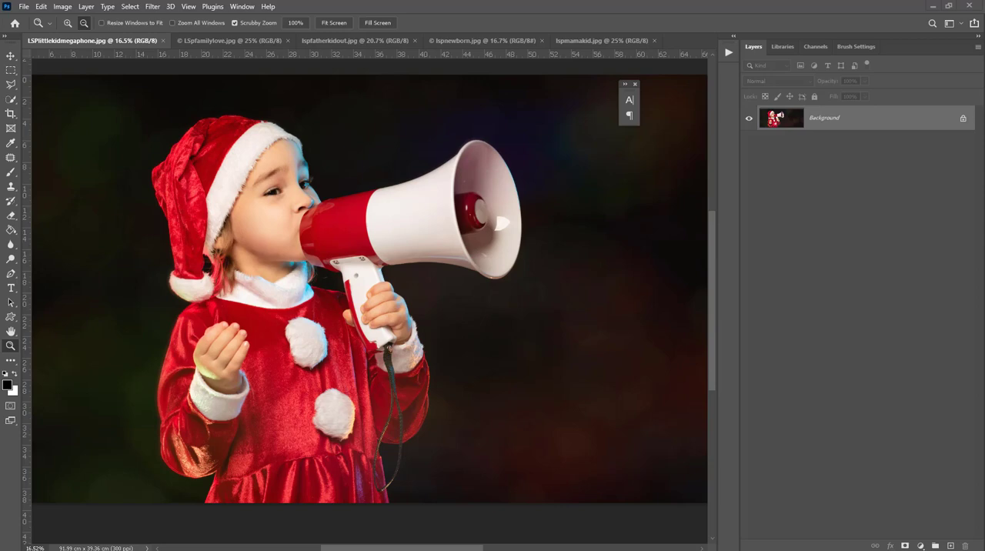
# Step: Extract LSP Bokeh Heart Overlays Freebie.zip in the DOWNLOADS folder and open the extracted folder in File Explorer
pyautogui.moveTo(0, 231); pyautogui.dragTo(293, 145)
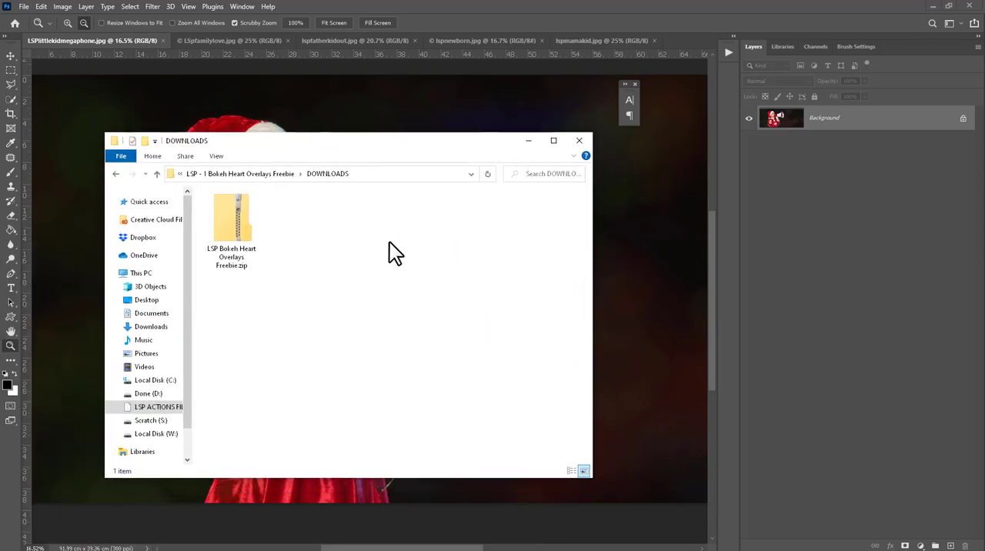
pyautogui.click(237, 224)
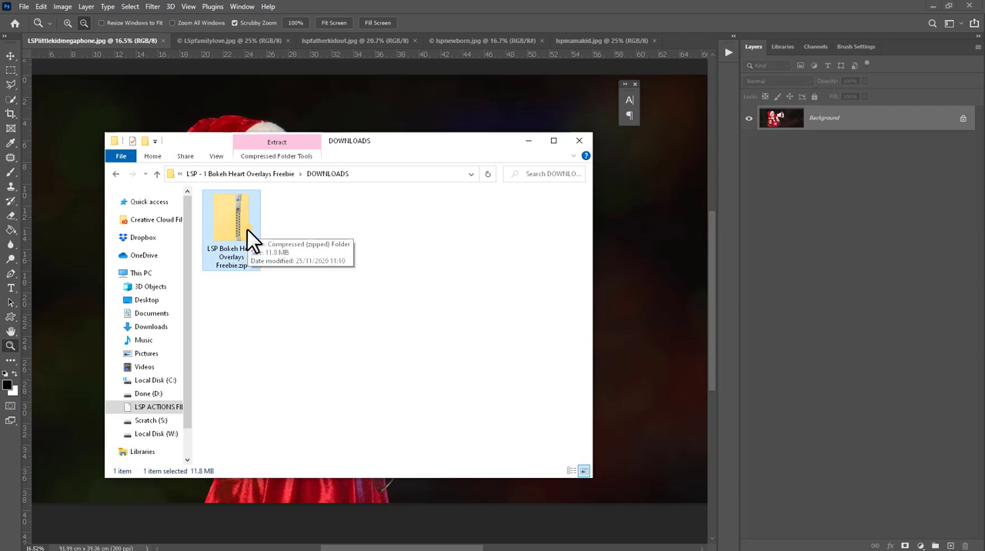
pyautogui.click(263, 299)
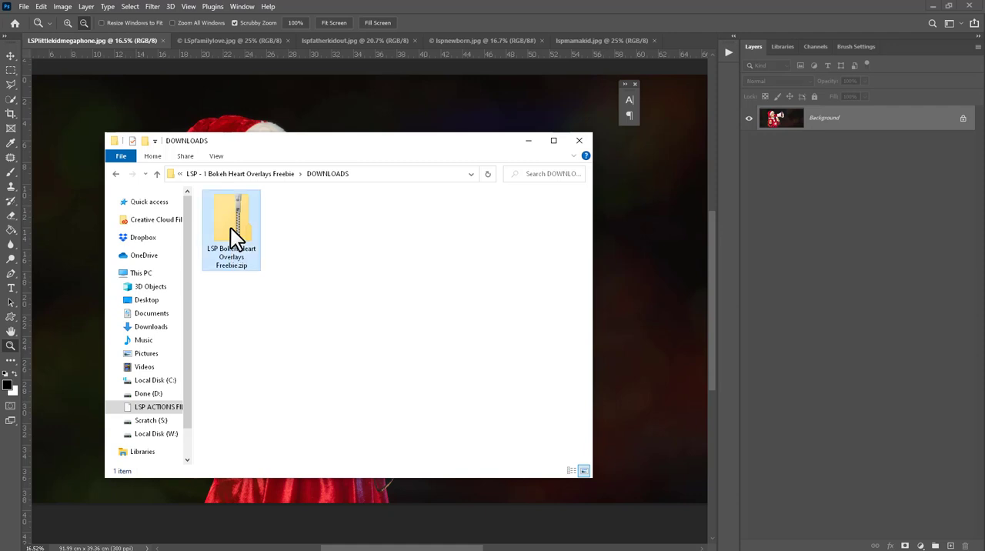
pyautogui.rightClick(231, 227)
pyautogui.click(266, 265)
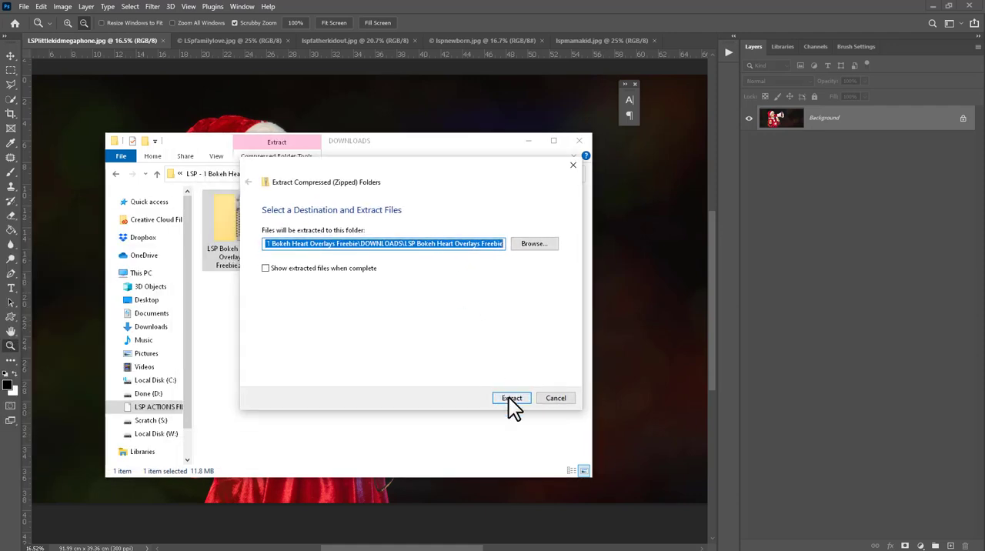
pyautogui.click(510, 398)
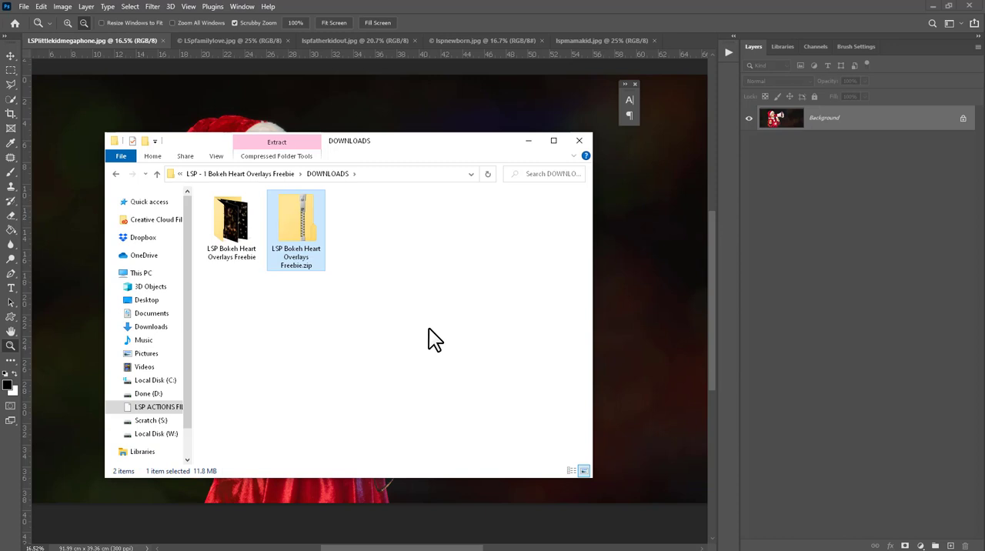
pyautogui.doubleClick(239, 225)
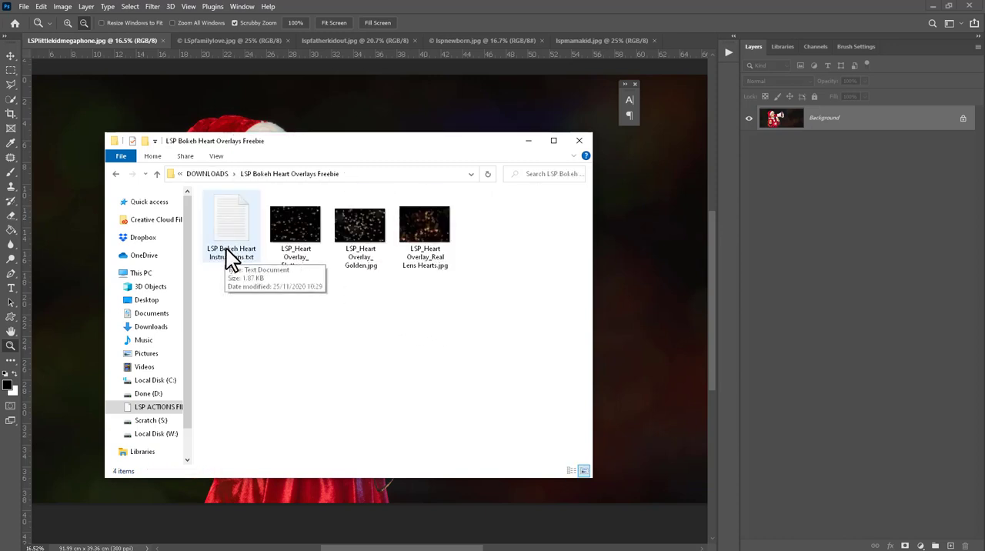
# Step: Read the LSP Bokeh Heart Instructions text file and look over the Flutter, Golden and Real Lens Hearts overlay images
pyautogui.doubleClick(227, 223)
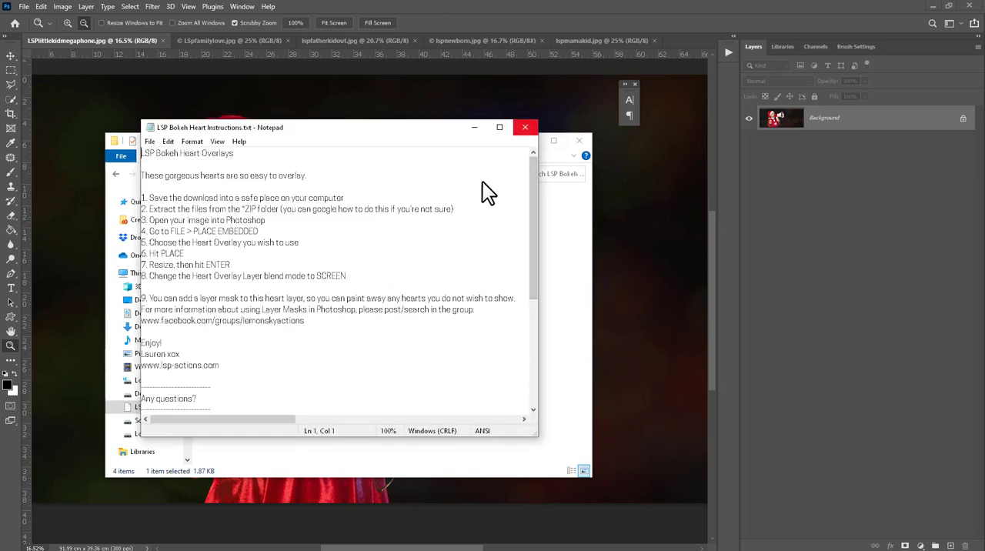
pyautogui.click(525, 128)
pyautogui.click(304, 212)
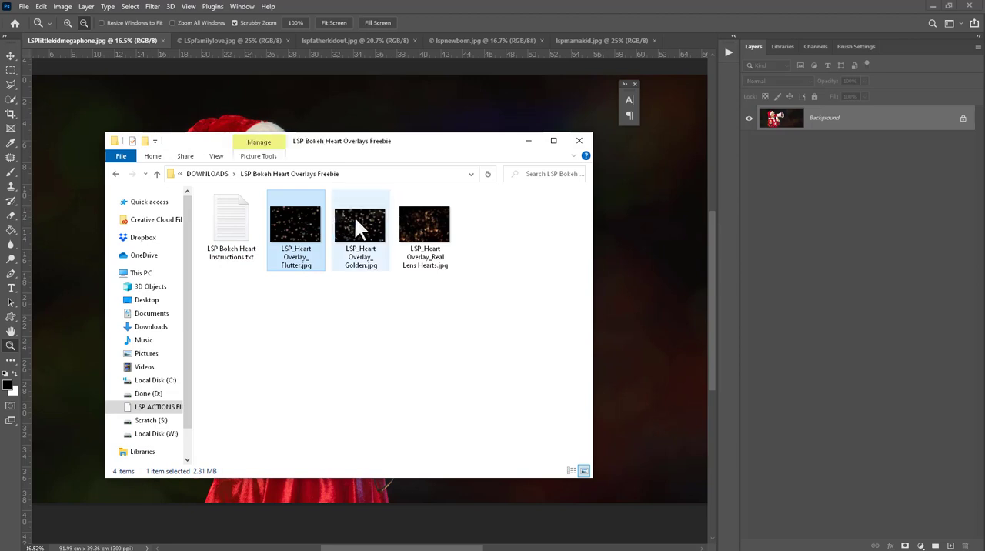
pyautogui.click(358, 221)
pyautogui.click(420, 220)
pyautogui.click(302, 262)
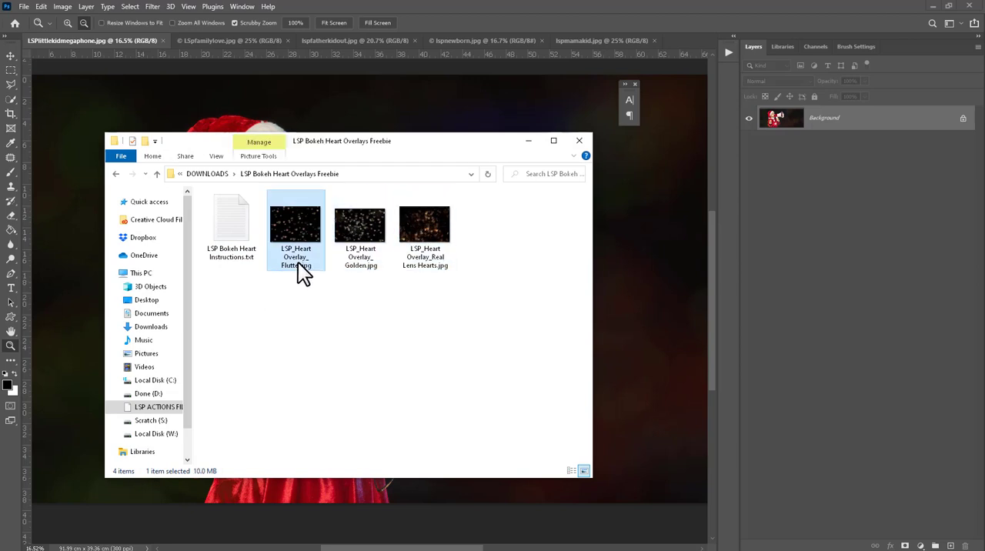
pyautogui.click(362, 263)
pyautogui.click(422, 258)
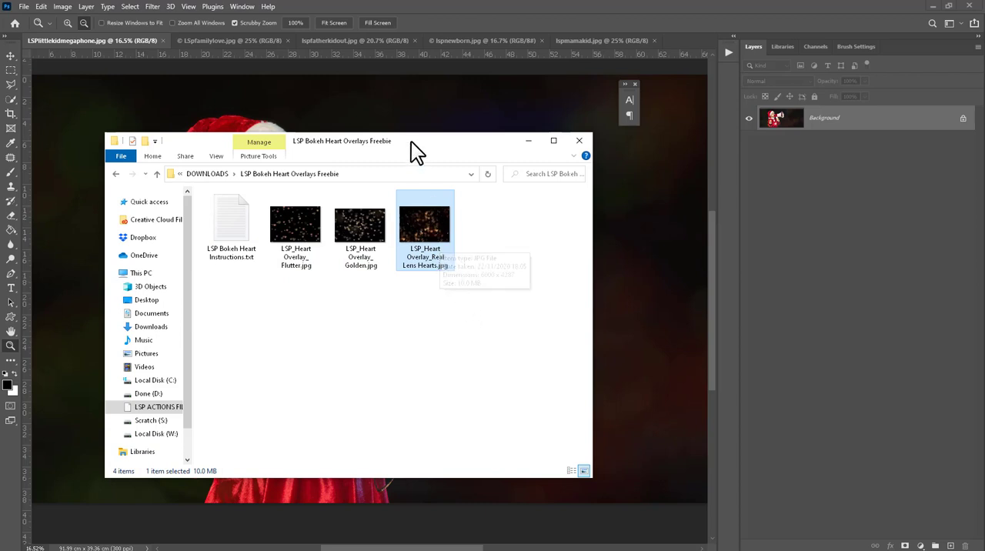
# Step: Place LSP_Heart Overlay_Real Lens Hearts.jpg onto the megaphone photo in Photoshop, scaled to about 130.5% so it covers the whole image
pyautogui.moveTo(411, 141); pyautogui.dragTo(324, 199)
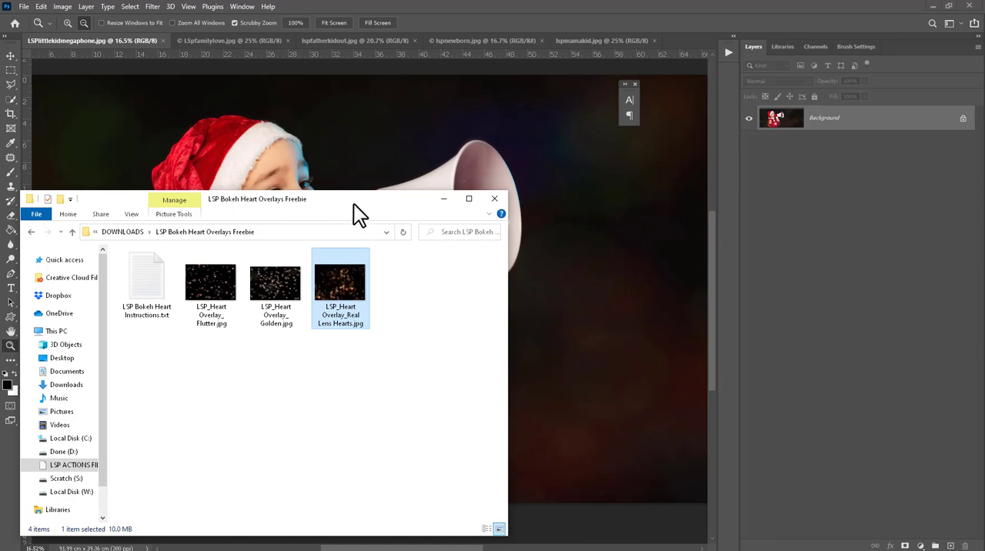
pyautogui.moveTo(353, 203); pyautogui.dragTo(0, 244)
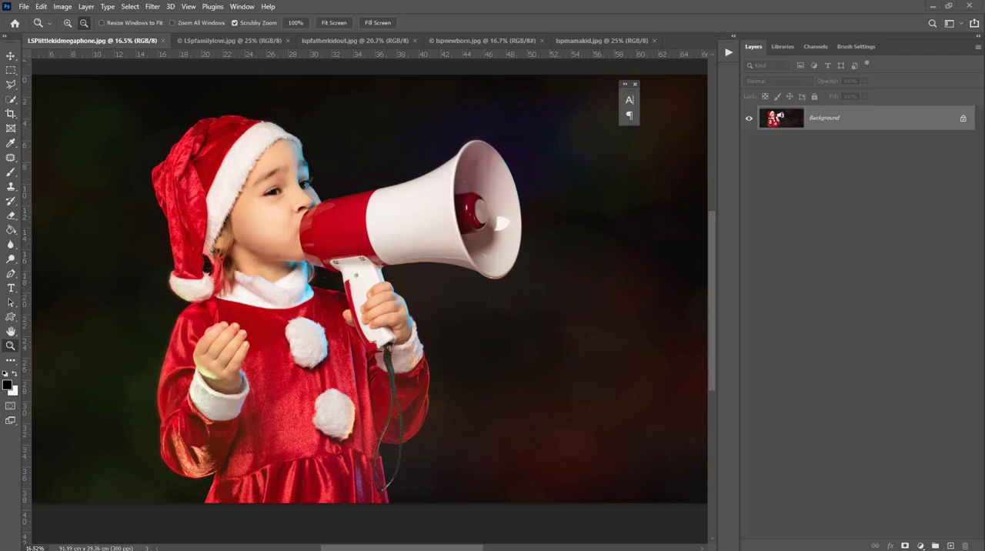
pyautogui.moveTo(268, 257); pyautogui.dragTo(519, 275)
pyautogui.moveTo(370, 91); pyautogui.dragTo(370, 58)
pyautogui.moveTo(369, 488); pyautogui.dragTo(370, 528)
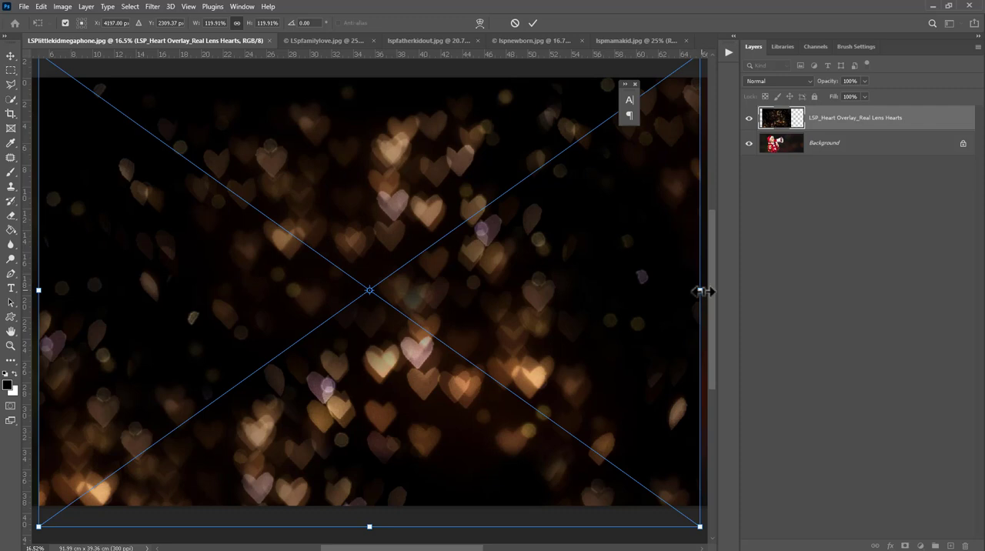
pyautogui.moveTo(418, 123); pyautogui.dragTo(416, 169)
pyautogui.moveTo(367, 99); pyautogui.dragTo(367, 59)
pyautogui.moveTo(404, 157); pyautogui.dragTo(408, 153)
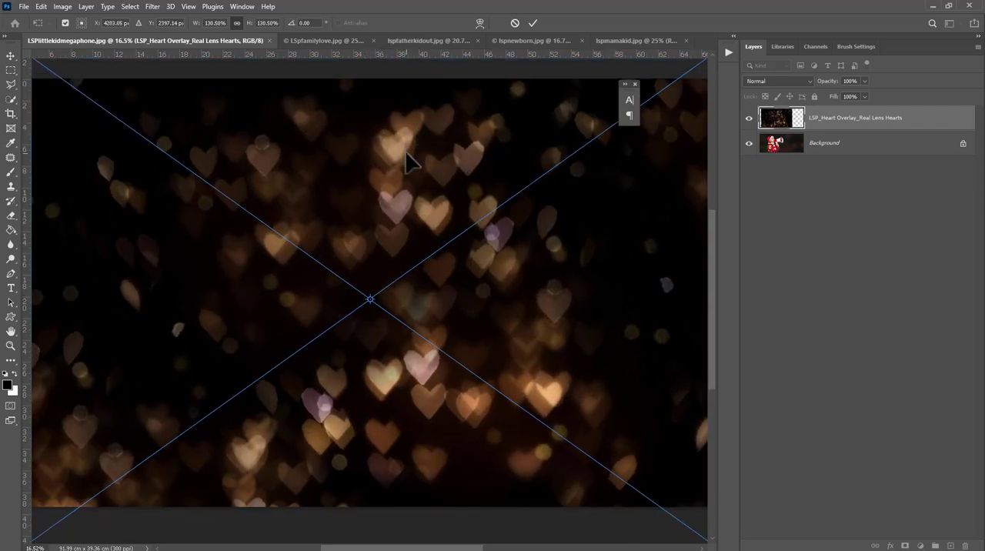
pyautogui.press('Return')
pyautogui.press('z')
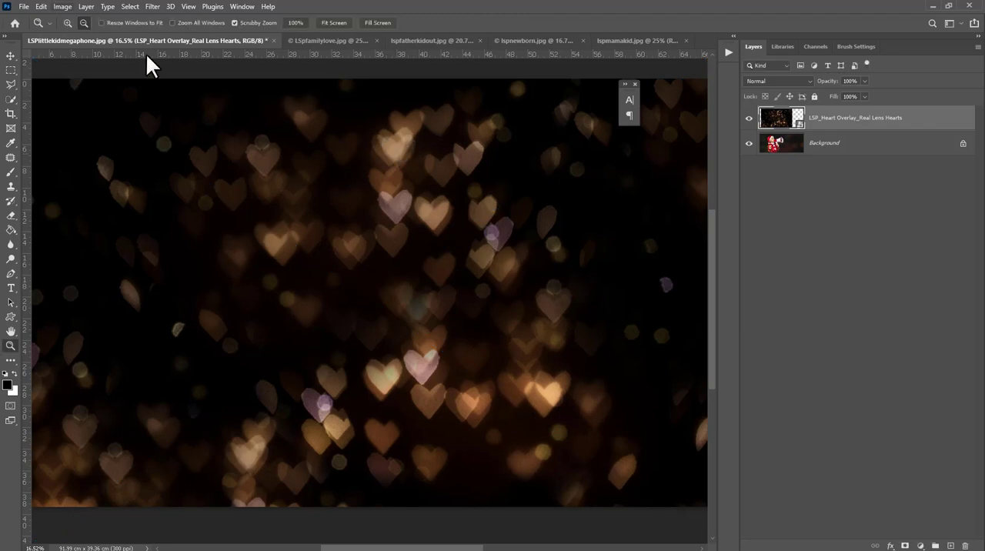
pyautogui.click(24, 8)
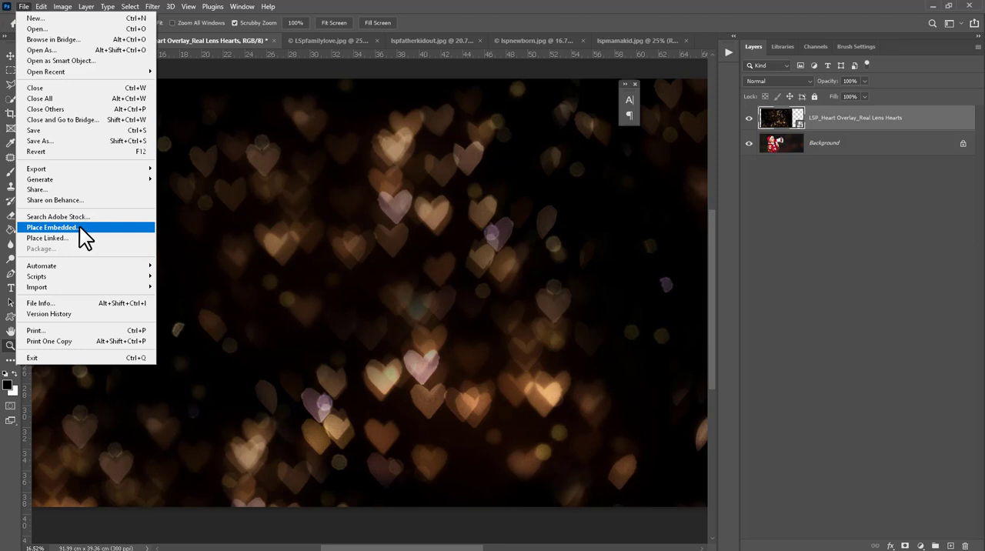
pyautogui.click(335, 244)
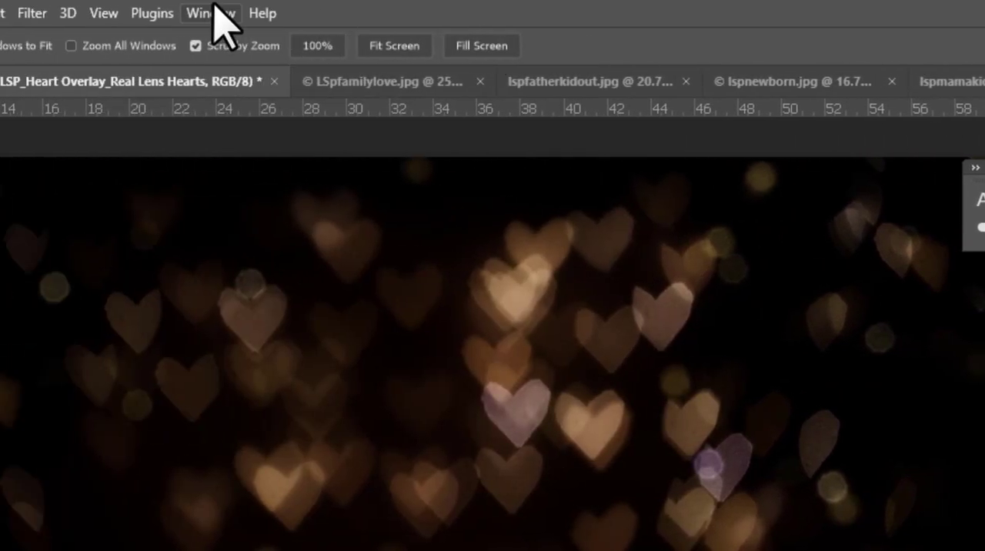
pyautogui.click(210, 13)
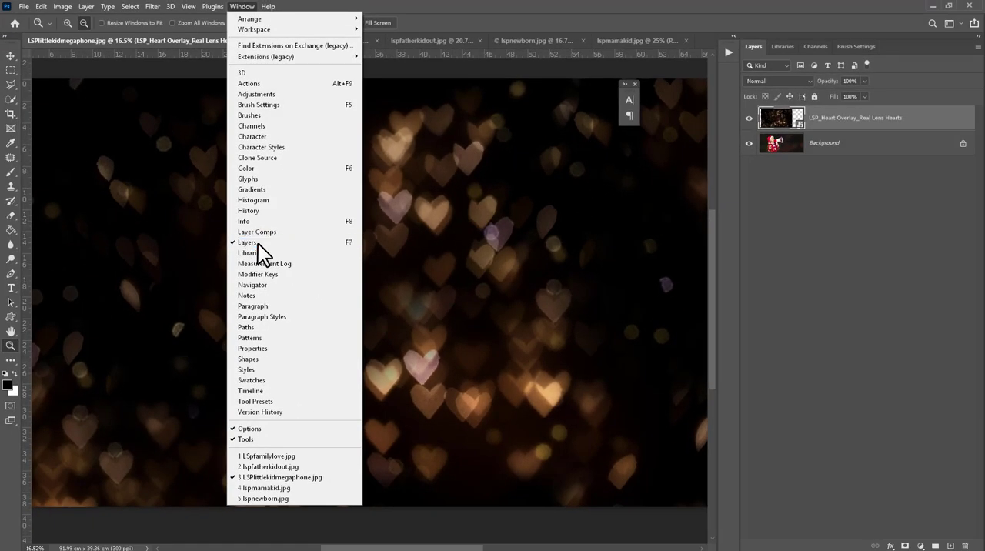
# Step: Set the blend mode of the Real Lens Hearts overlay layer to Screen
pyautogui.click(762, 127)
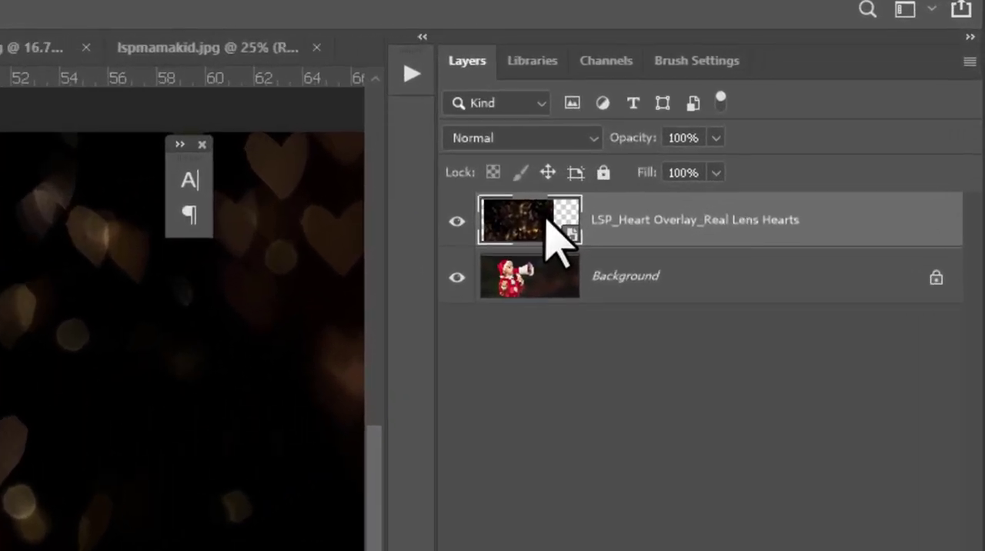
pyautogui.click(474, 137)
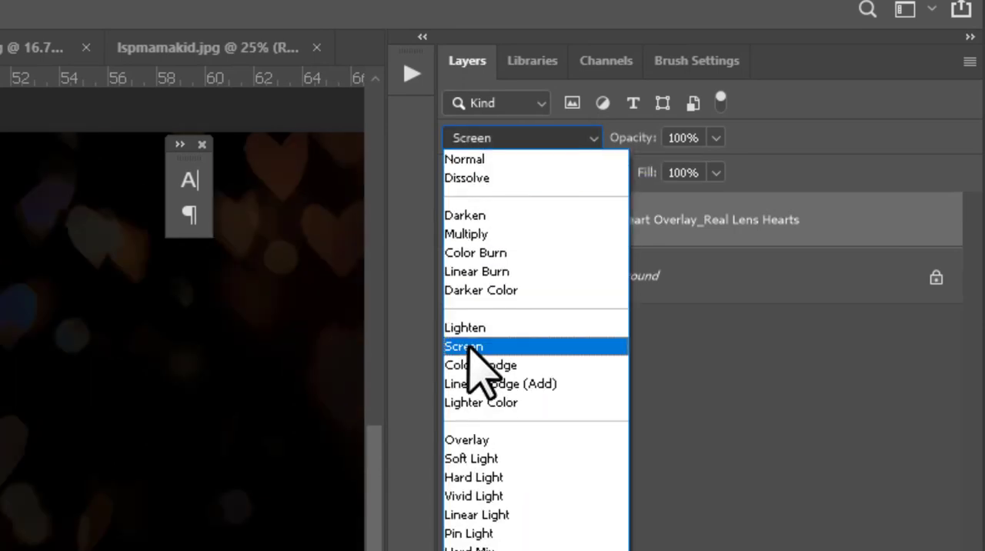
pyautogui.click(467, 348)
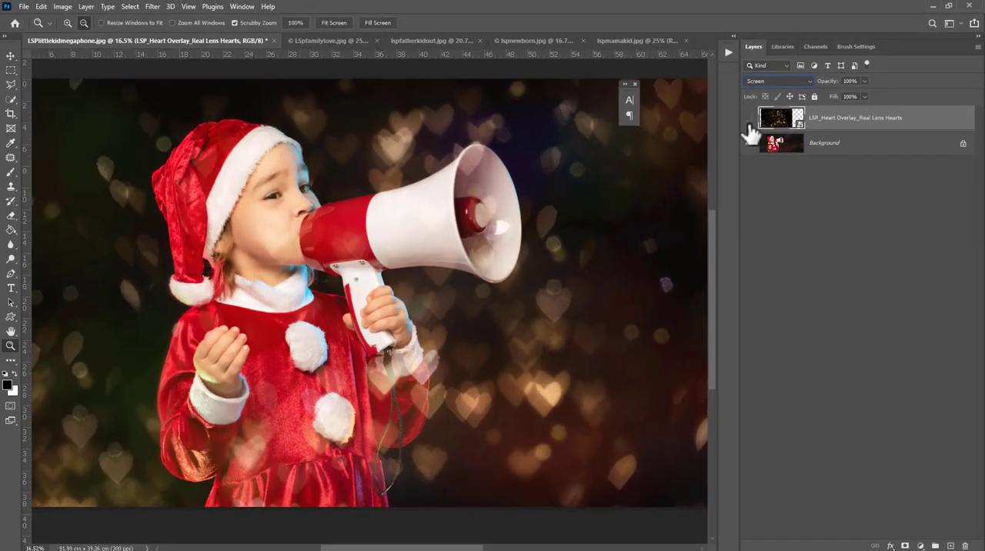
# Step: Compare the photo with and without the heart overlay by toggling the overlay layer's visibility
pyautogui.click(467, 218)
pyautogui.click(467, 218)
pyautogui.click(750, 122)
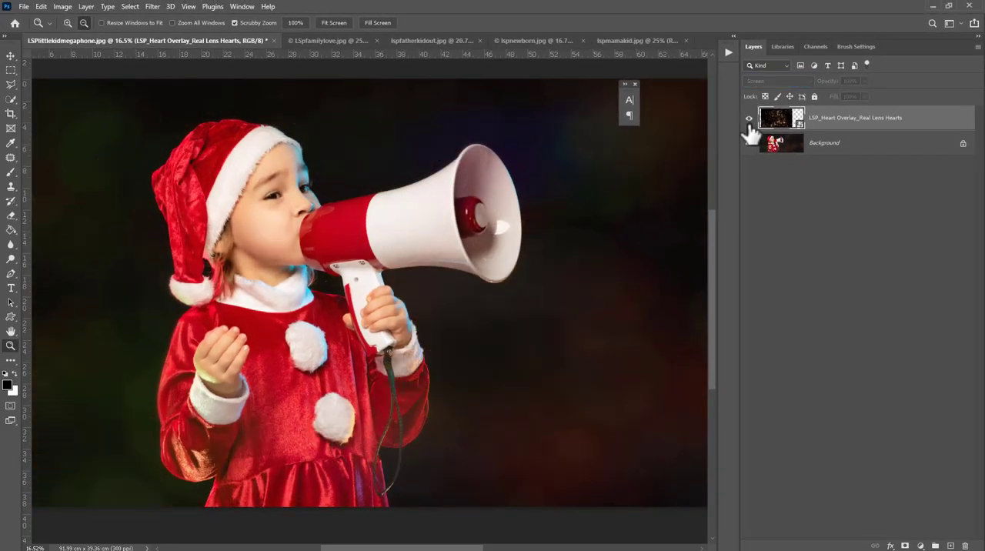
pyautogui.click(749, 121)
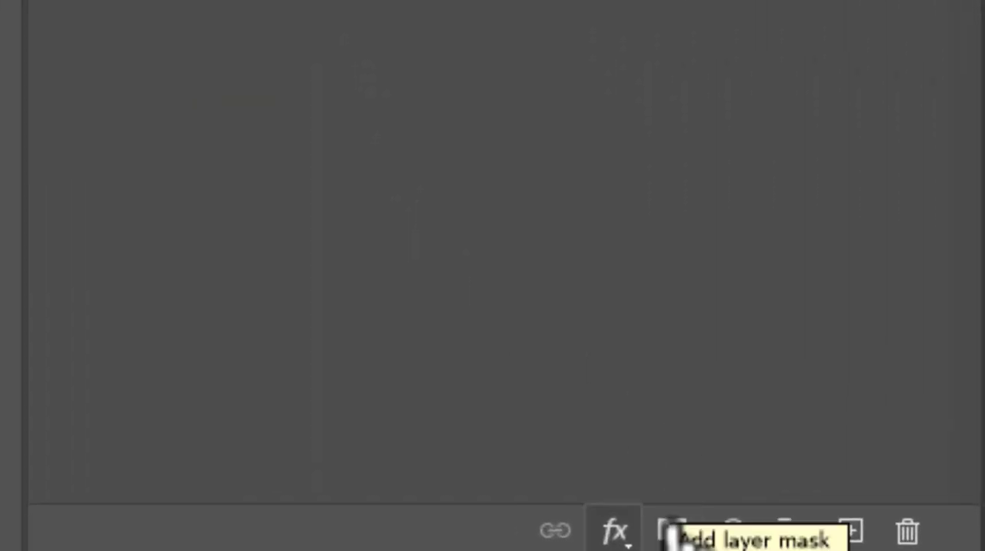
# Step: Add a layer mask to the heart overlay layer and ready a black Soft Round brush with 0% hardness
pyautogui.click(669, 530)
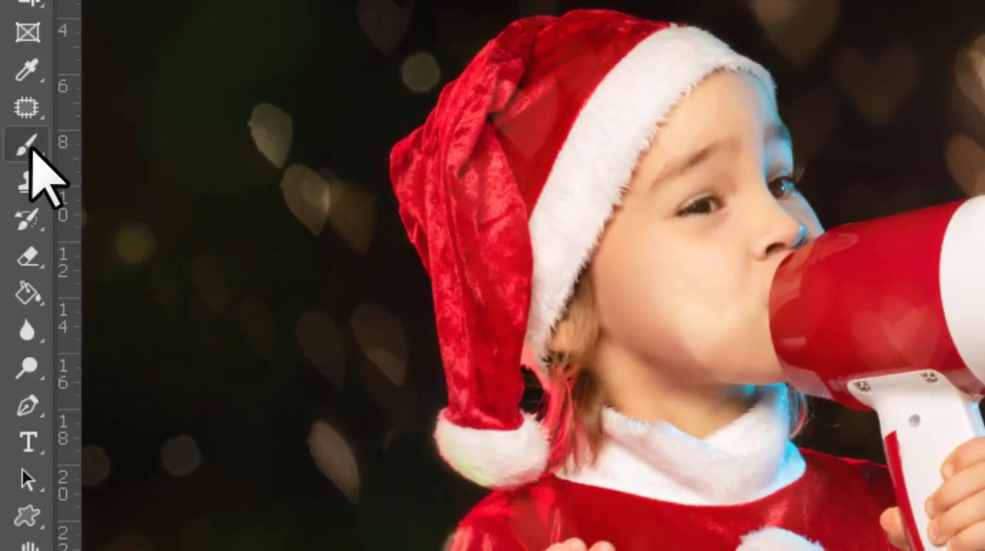
pyautogui.click(28, 145)
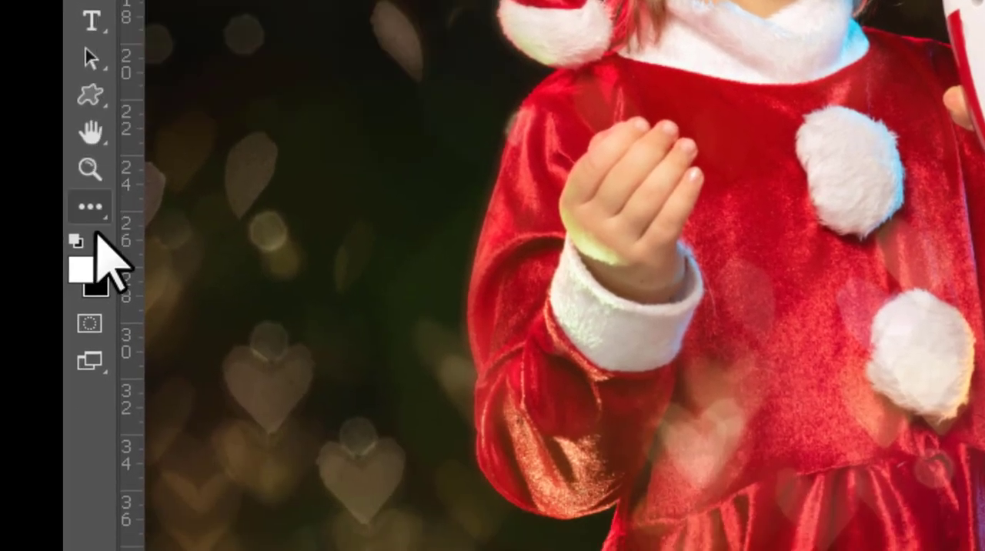
pyautogui.click(99, 235)
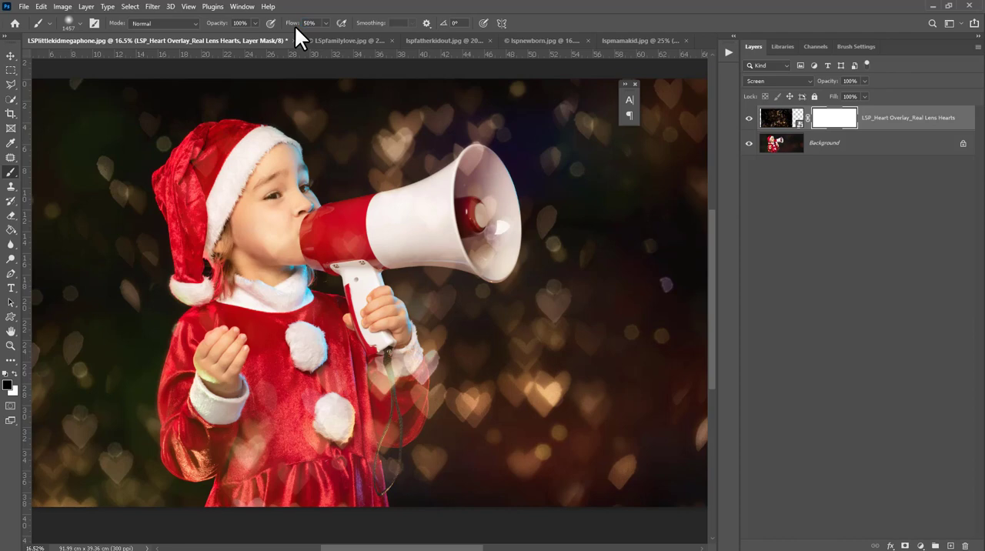
pyautogui.rightClick(304, 131)
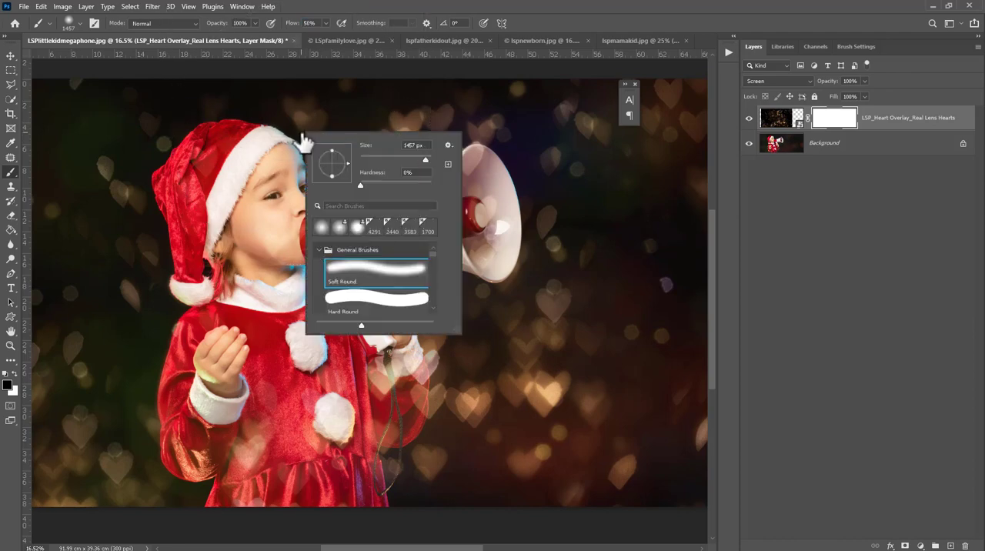
pyautogui.click(274, 245)
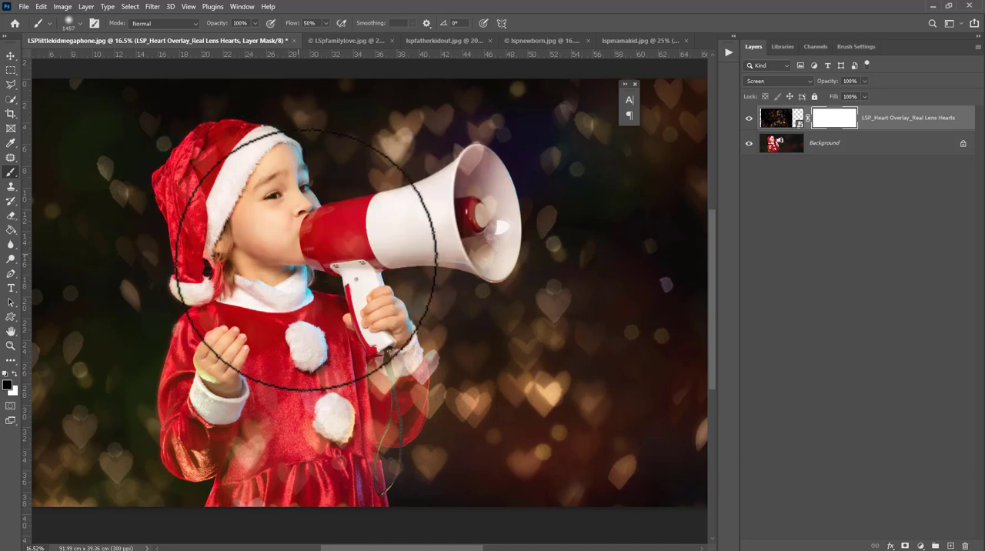
# Step: Paint black on the overlay's mask over the child's face, megaphone and red dress to hide the hearts there
pyautogui.moveTo(307, 260); pyautogui.dragTo(473, 231)
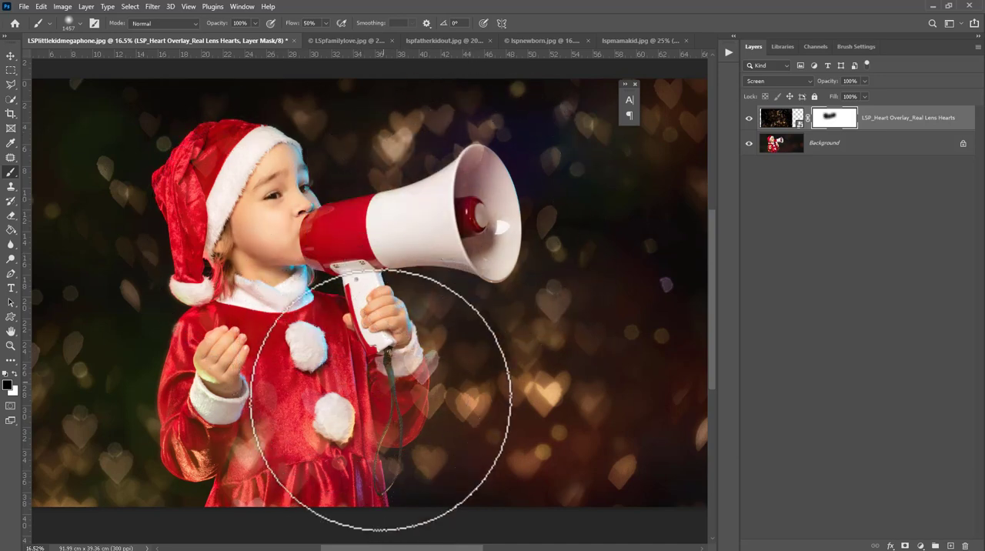
pyautogui.moveTo(381, 400)
pyautogui.mouseDown()
pyautogui.moveTo(333, 427)
pyautogui.moveTo(343, 426)
pyautogui.moveTo(348, 445)
pyautogui.moveTo(274, 392)
pyautogui.moveTo(266, 494)
pyautogui.moveTo(245, 458)
pyautogui.mouseUp()
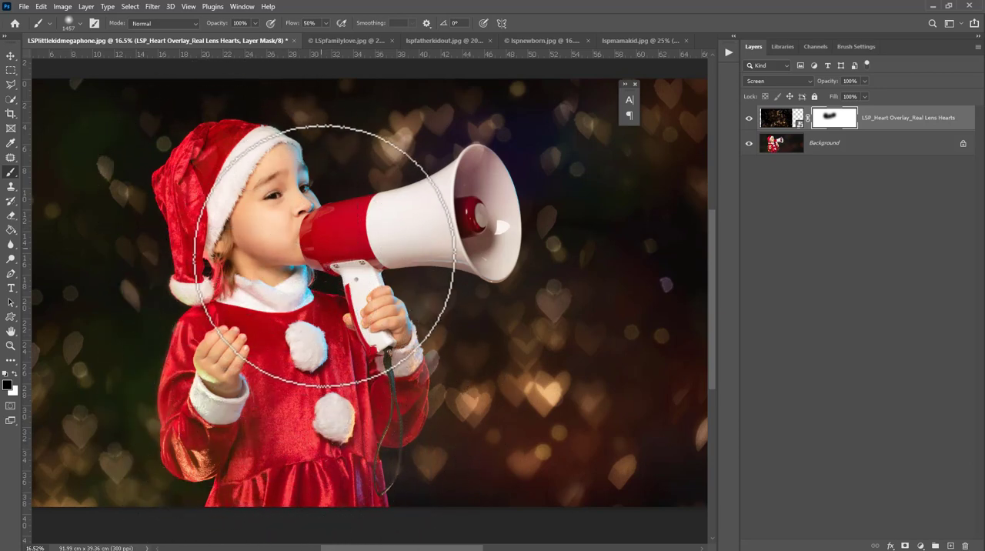
pyautogui.moveTo(464, 192); pyautogui.dragTo(288, 295)
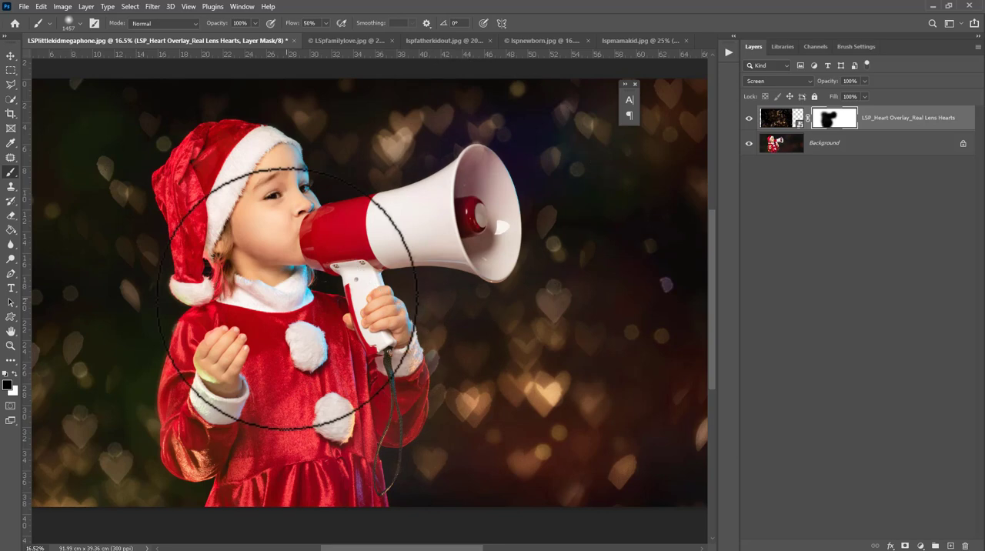
# Step: Add a Hue/Saturation adjustment layer above the Real Lens Hearts overlay and clip it to that overlay with a clipping mask
pyautogui.click(777, 129)
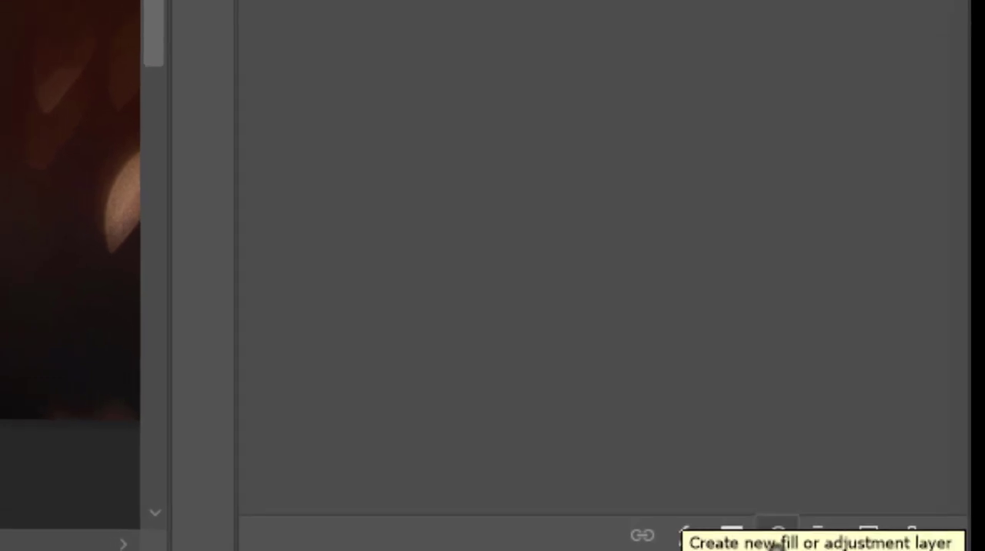
pyautogui.click(782, 536)
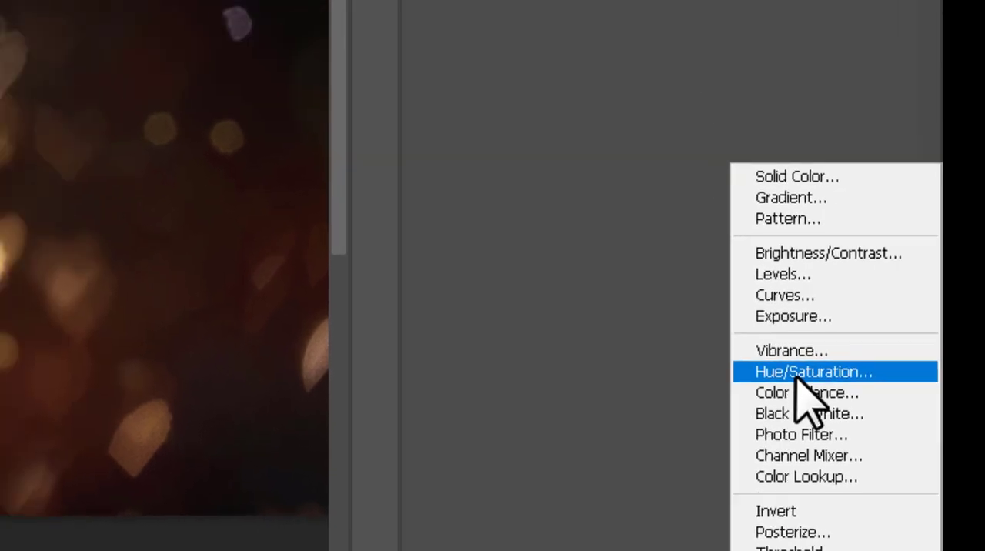
pyautogui.click(756, 279)
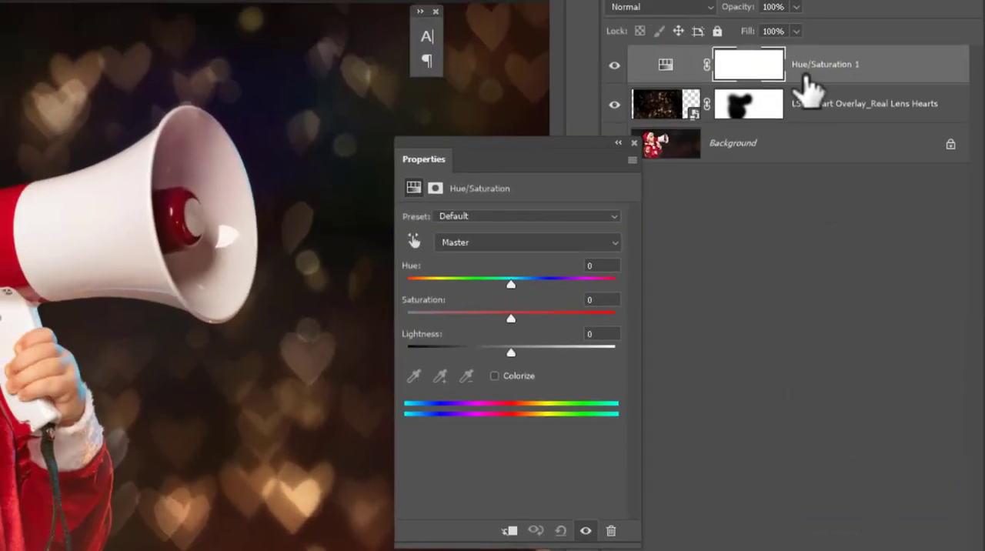
pyautogui.moveTo(512, 284); pyautogui.dragTo(481, 271)
pyautogui.rightClick(845, 66)
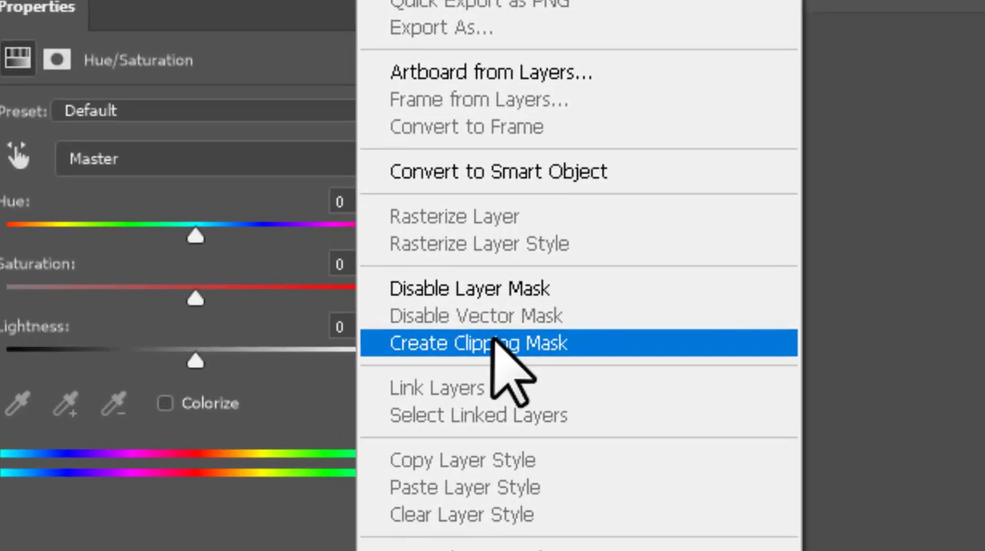
pyautogui.click(496, 340)
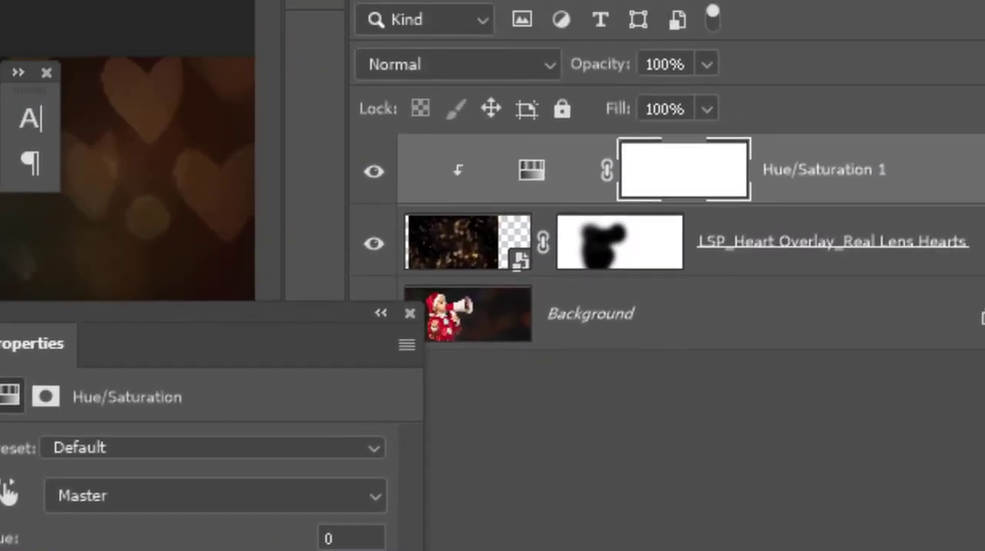
# Step: Set the clipped Hue/Saturation adjustment's hue to -41 to tint the hearts pink
pyautogui.moveTo(192, 549); pyautogui.dragTo(129, 550)
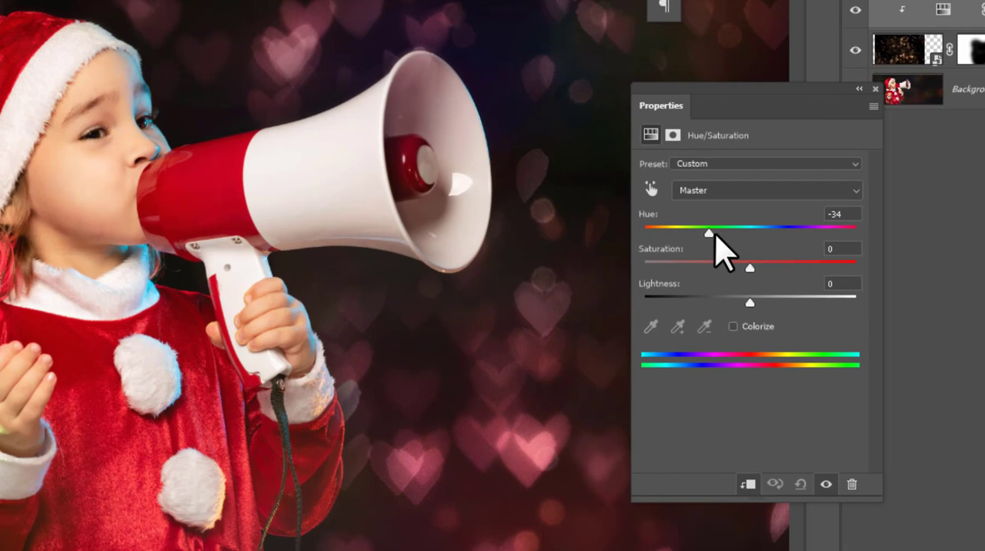
pyautogui.moveTo(722, 251); pyautogui.dragTo(729, 214)
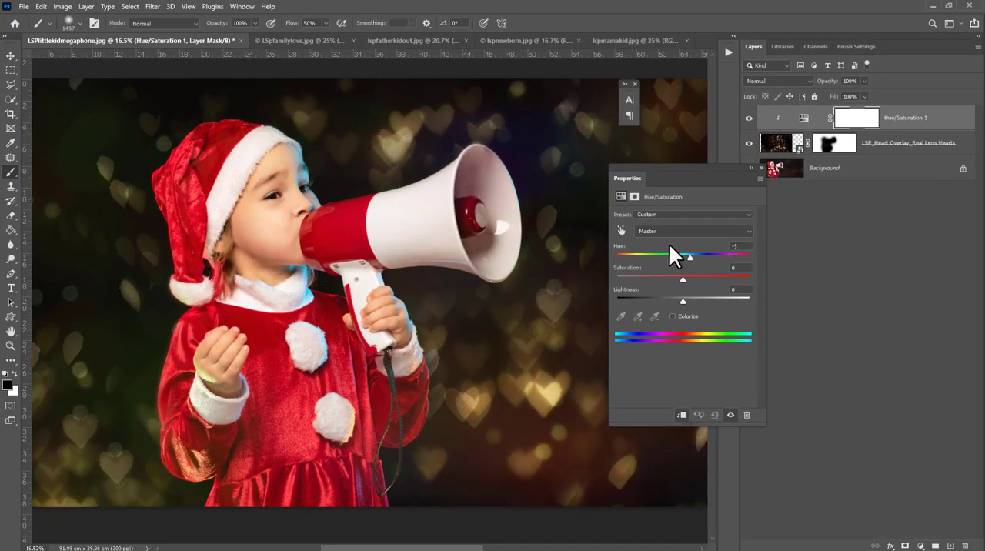
pyautogui.moveTo(669, 243); pyautogui.dragTo(655, 242)
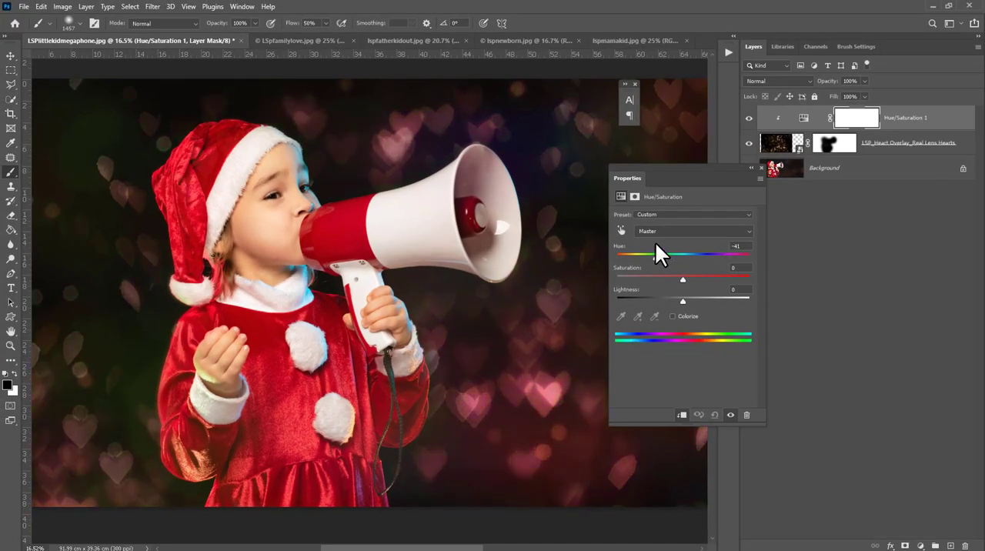
# Step: Paint black on the Hue/Saturation mask over hearts below and above the megaphone and beside the child's sleeve to restore their original colour
pyautogui.click(856, 119)
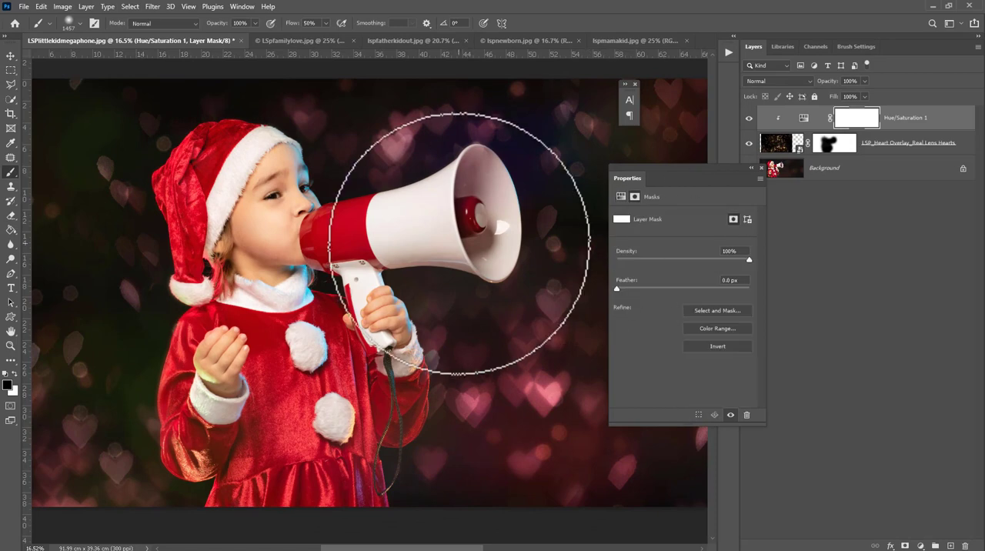
pyautogui.click(469, 399)
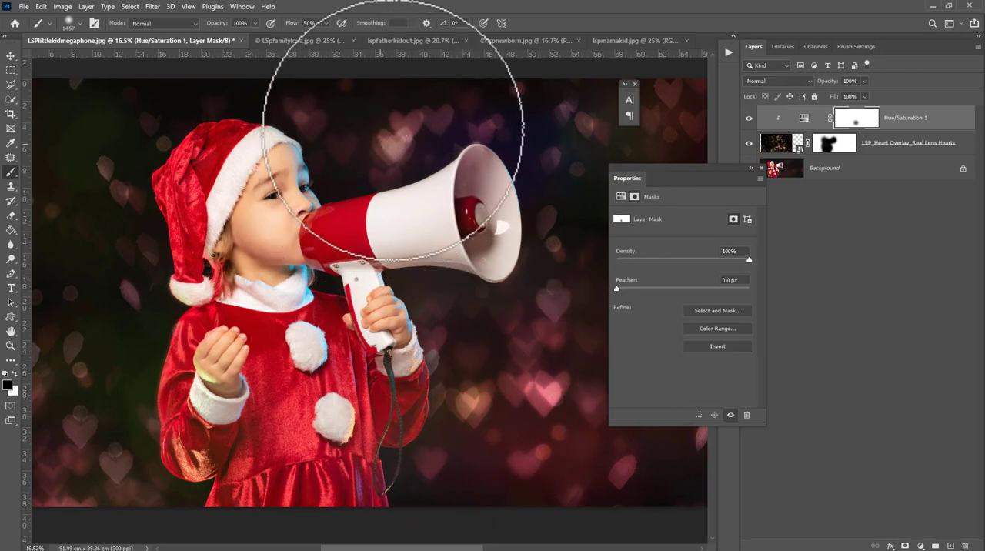
pyautogui.click(393, 131)
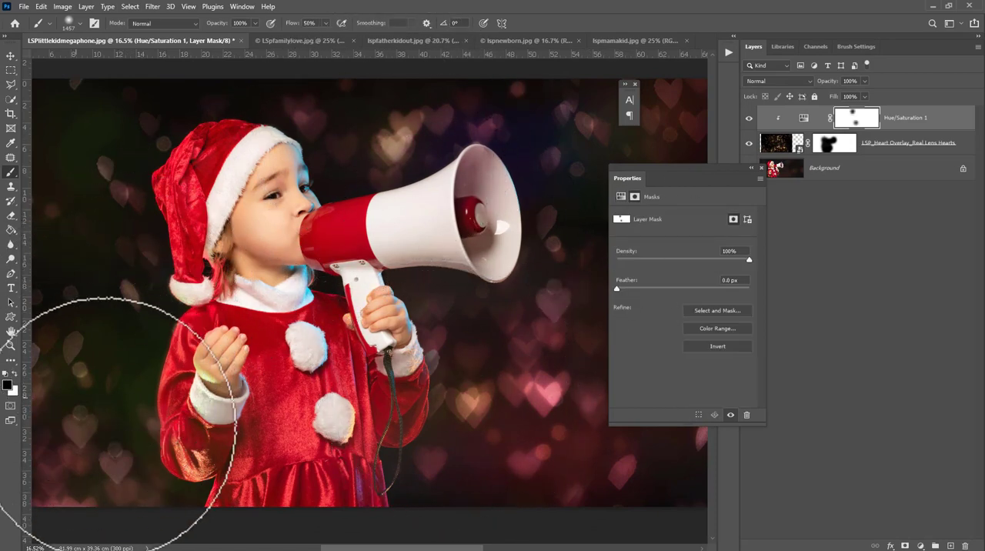
pyautogui.click(117, 424)
pyautogui.click(761, 165)
pyautogui.click(808, 174)
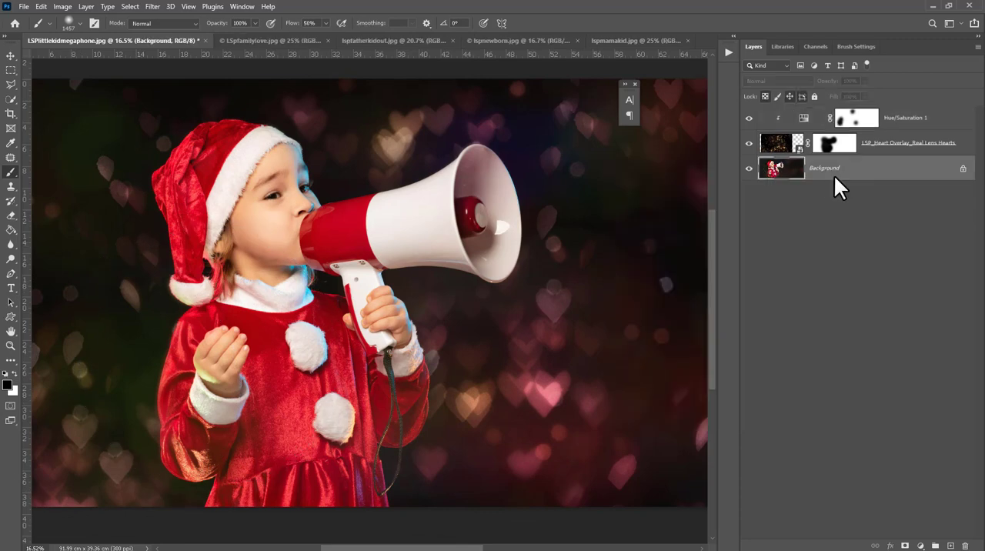
# Step: Switch to LSPfamilylove.jpg and place LSP_Heart Overlay_ Flutter.jpg from the LSP Bokeh Heart Overlays Freebie folder as an embedded file
pyautogui.click(272, 40)
pyautogui.click(24, 6)
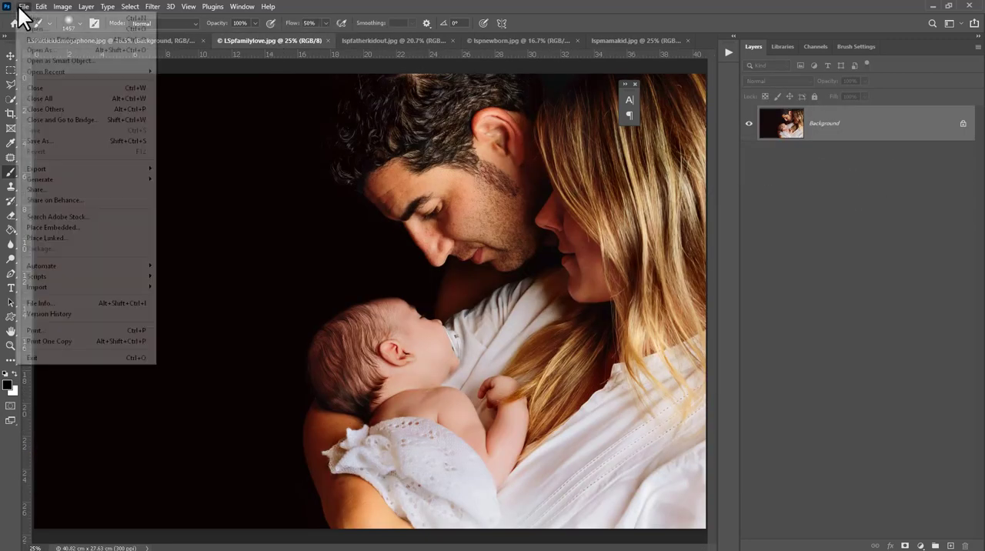
pyautogui.click(74, 226)
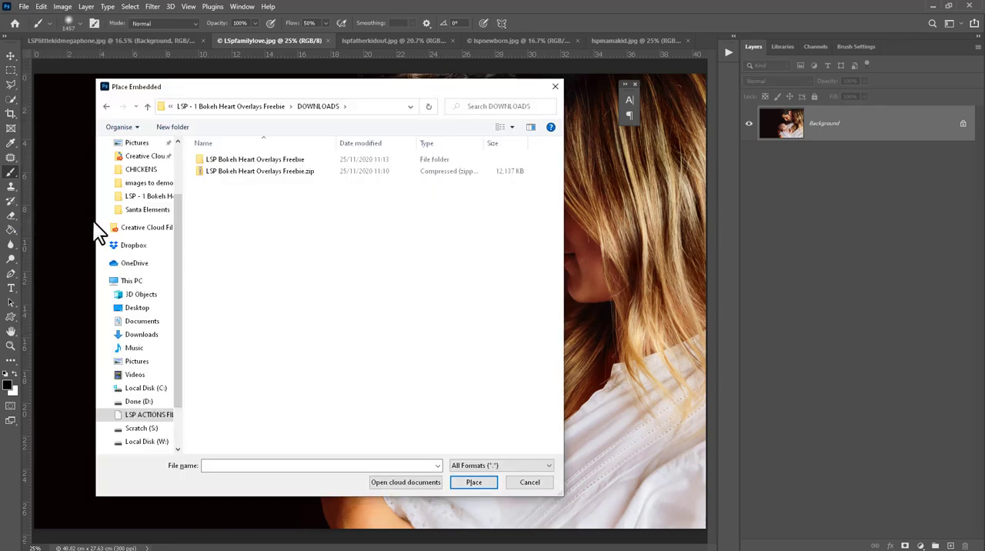
pyautogui.doubleClick(249, 160)
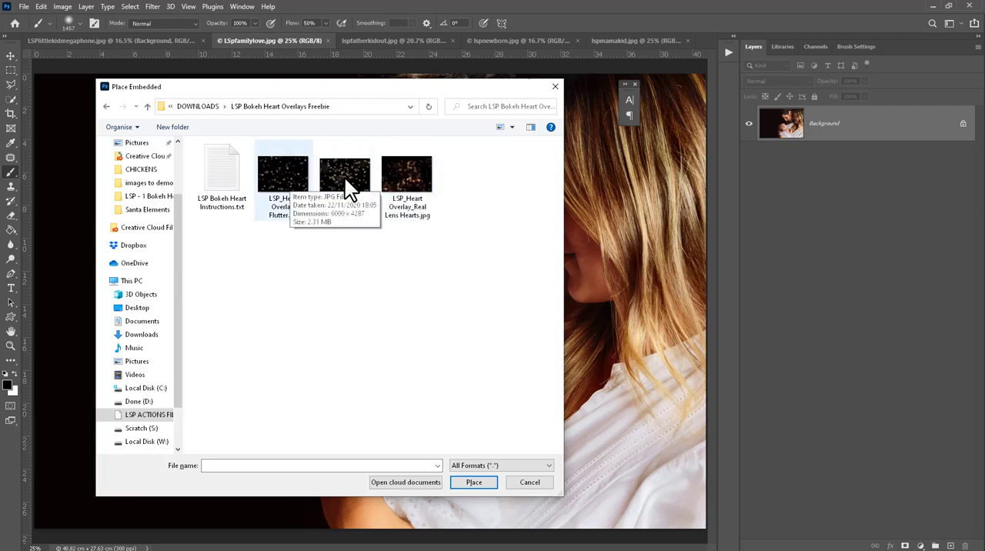
pyautogui.click(289, 184)
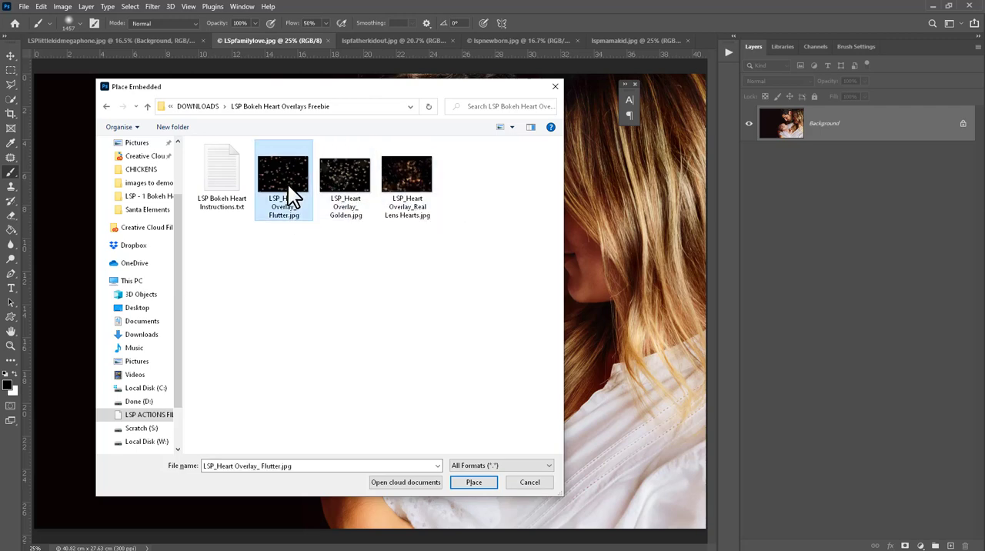
pyautogui.click(474, 483)
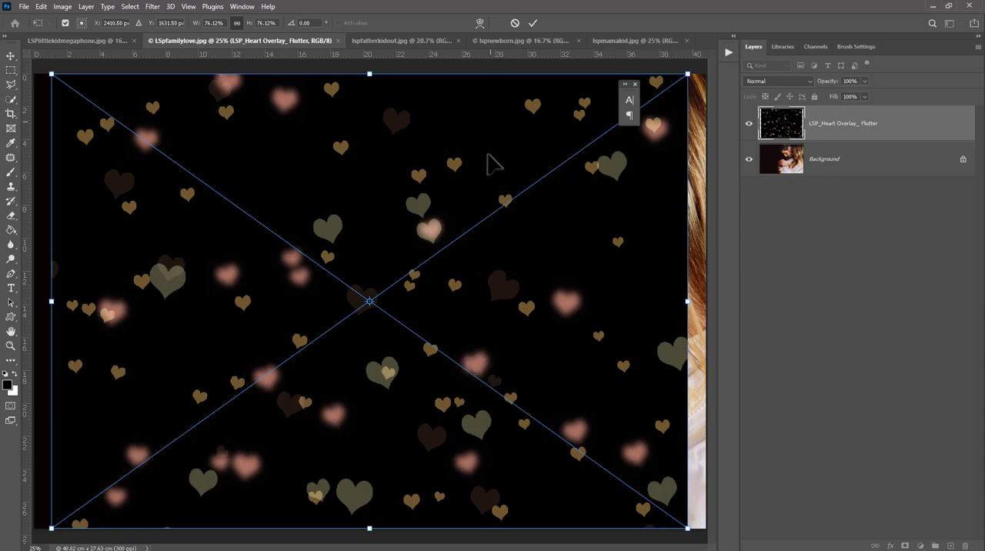
# Step: Enlarge the Flutter overlay to about 93% so it spans the full width of the family photo
pyautogui.moveTo(493, 164); pyautogui.dragTo(442, 192)
pyautogui.moveTo(409, 71); pyautogui.dragTo(409, 63)
pyautogui.moveTo(423, 192); pyautogui.dragTo(440, 188)
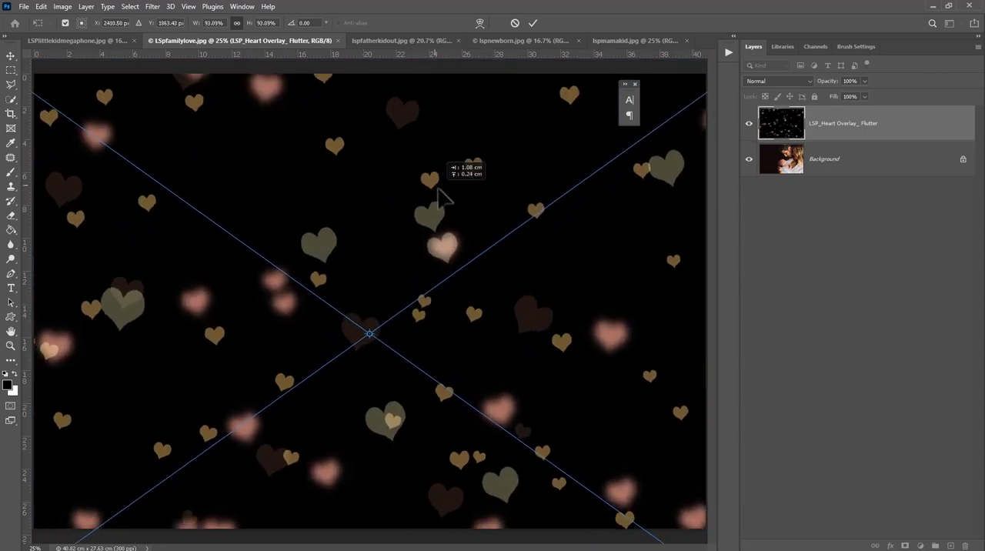
# Step: Set the Flutter overlay's blend mode to Screen, shift it slightly to the right and commit the placement
pyautogui.click(760, 81)
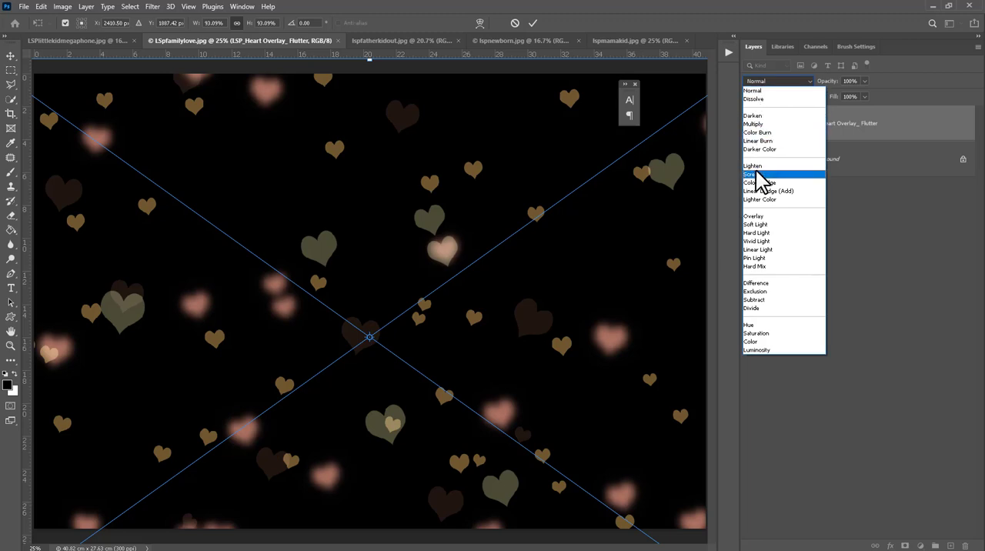
pyautogui.click(760, 177)
pyautogui.moveTo(451, 270); pyautogui.dragTo(472, 269)
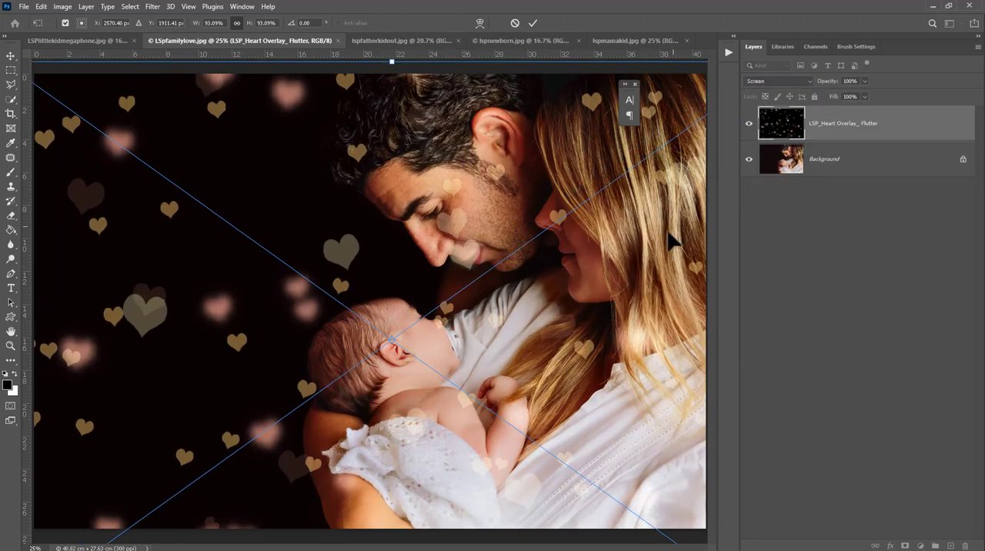
pyautogui.press('Return')
# Step: Add a layer mask to the Flutter overlay and brush black over the parents and baby to hide the hearts there
pyautogui.press('b')
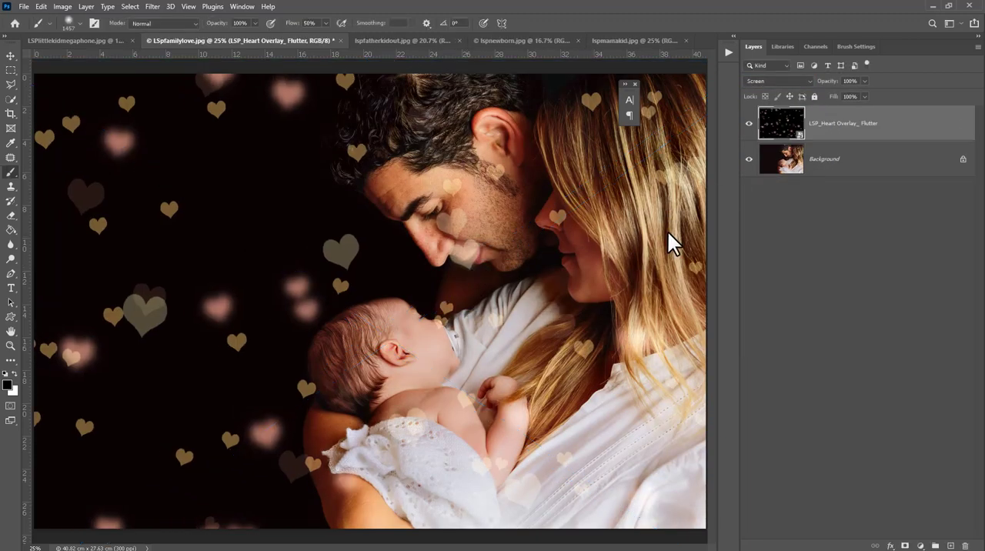
pyautogui.click(907, 546)
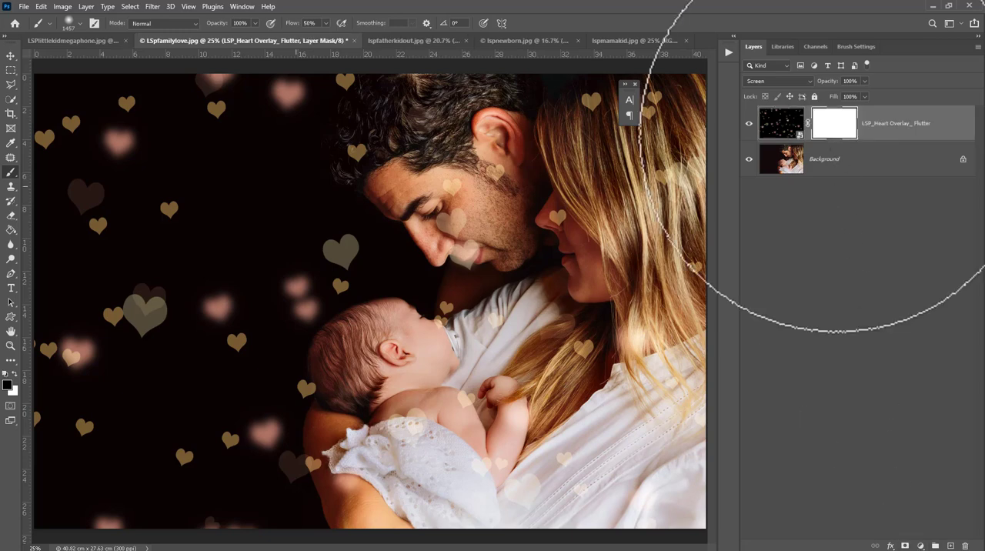
pyautogui.moveTo(419, 201)
pyautogui.mouseDown()
pyautogui.moveTo(479, 228)
pyautogui.moveTo(433, 122)
pyautogui.moveTo(407, 126)
pyautogui.moveTo(419, 141)
pyautogui.moveTo(673, 137)
pyautogui.moveTo(681, 173)
pyautogui.moveTo(529, 235)
pyautogui.moveTo(589, 400)
pyautogui.moveTo(508, 364)
pyautogui.moveTo(371, 396)
pyautogui.moveTo(368, 408)
pyautogui.moveTo(353, 400)
pyautogui.moveTo(362, 457)
pyautogui.moveTo(383, 446)
pyautogui.moveTo(385, 374)
pyautogui.moveTo(367, 376)
pyautogui.moveTo(374, 413)
pyautogui.moveTo(422, 385)
pyautogui.moveTo(503, 311)
pyautogui.moveTo(469, 143)
pyautogui.moveTo(446, 181)
pyautogui.moveTo(472, 83)
pyautogui.moveTo(381, 45)
pyautogui.moveTo(395, 67)
pyautogui.moveTo(351, 120)
pyautogui.moveTo(360, 110)
pyautogui.moveTo(416, 123)
pyautogui.moveTo(583, 352)
pyautogui.moveTo(538, 410)
pyautogui.moveTo(440, 451)
pyautogui.moveTo(371, 460)
pyautogui.moveTo(438, 460)
pyautogui.moveTo(584, 425)
pyautogui.moveTo(511, 388)
pyautogui.moveTo(548, 443)
pyautogui.moveTo(574, 352)
pyautogui.mouseUp()
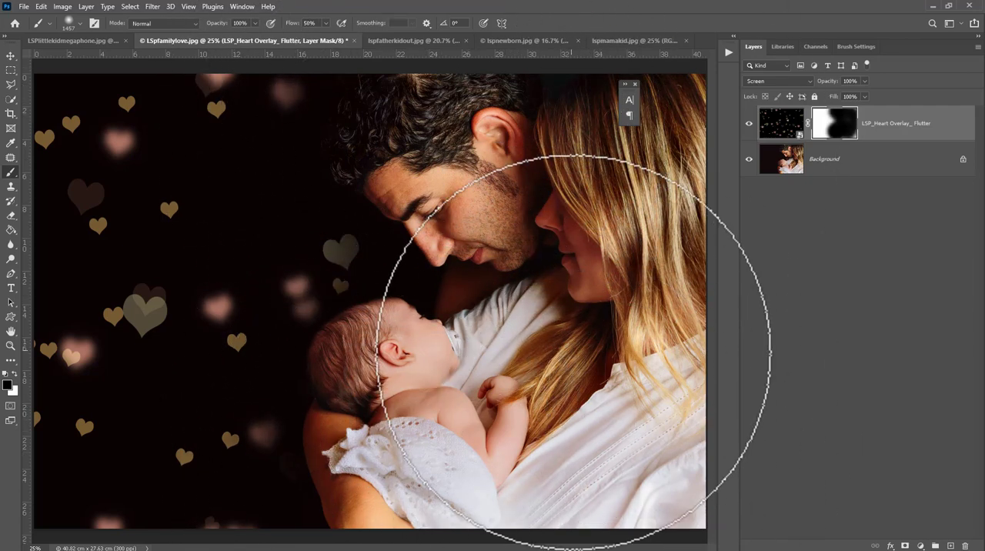
# Step: Try a lower opacity on the Flutter overlay layer to make the hearts fainter
pyautogui.moveTo(865, 81)
pyautogui.mouseDown()
pyautogui.moveTo(853, 94)
pyautogui.moveTo(833, 93)
pyautogui.mouseUp()
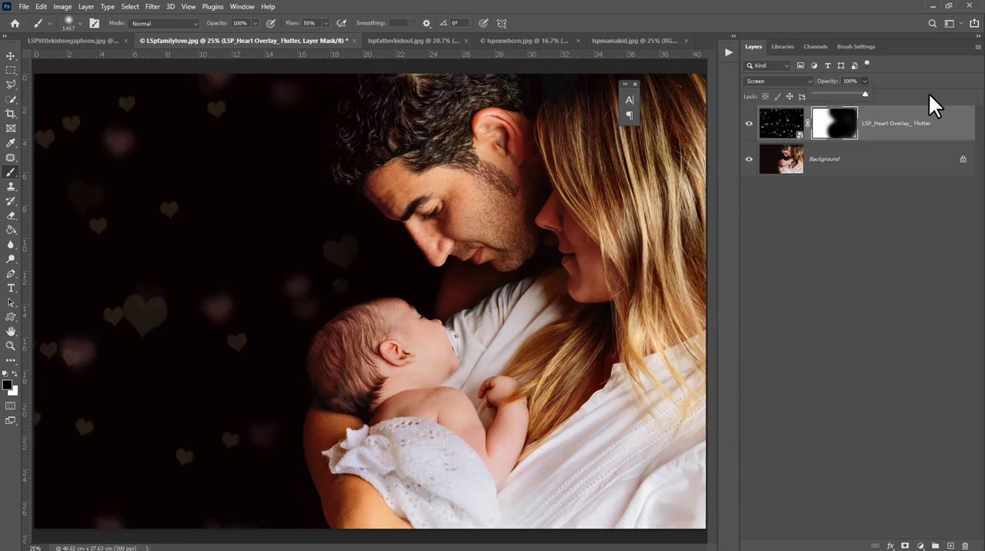
pyautogui.click(881, 128)
pyautogui.click(842, 135)
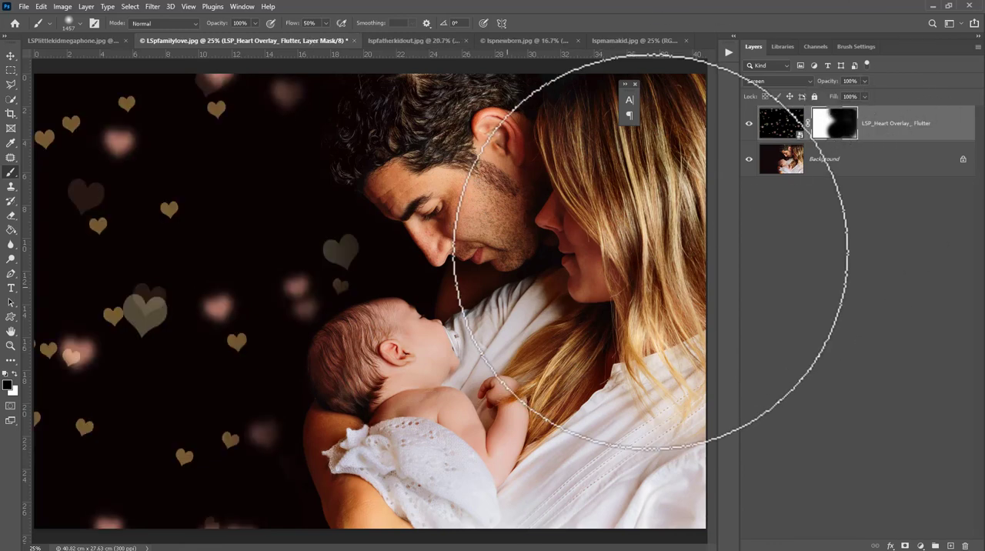